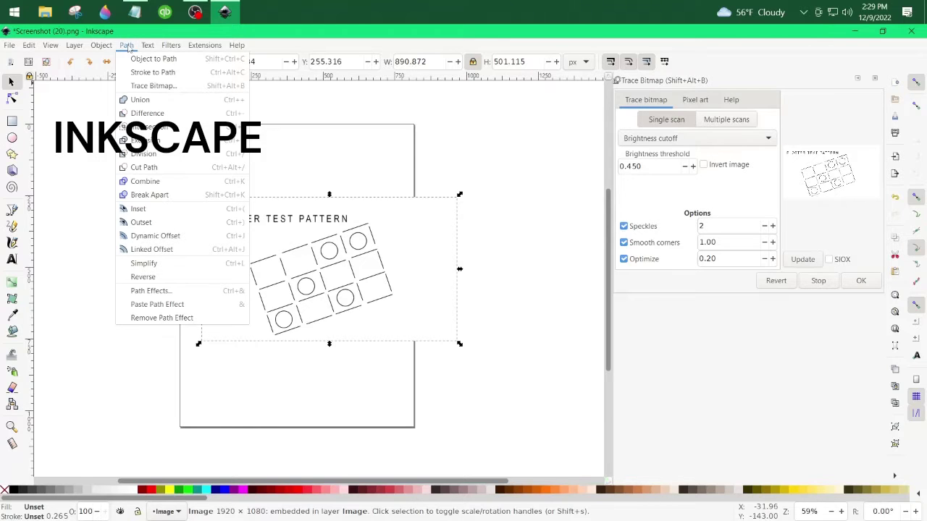
Trace the bitmap with Centerline (autotrace), with Speckles, Smooth corners and Optimize turned off.
left_click(134, 86)
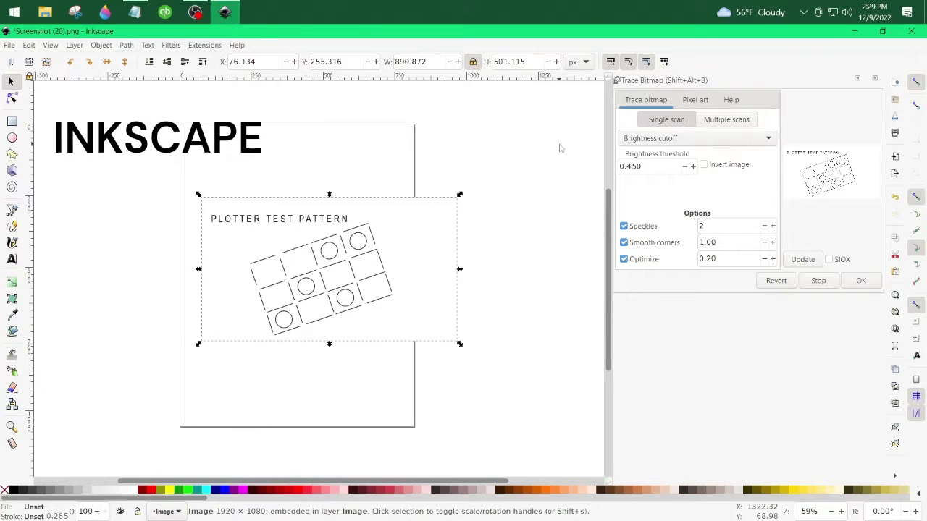
left_click(769, 138)
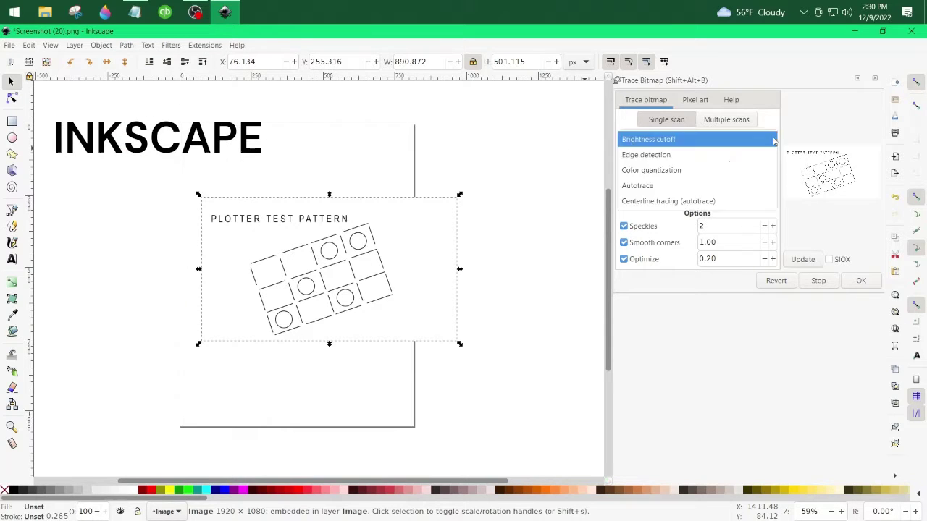
left_click(695, 203)
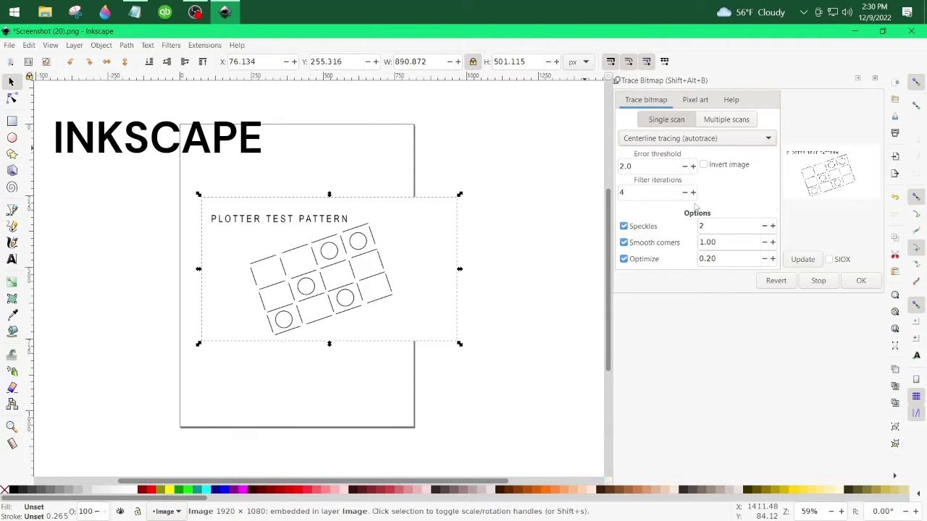
left_click(624, 226)
left_click(623, 242)
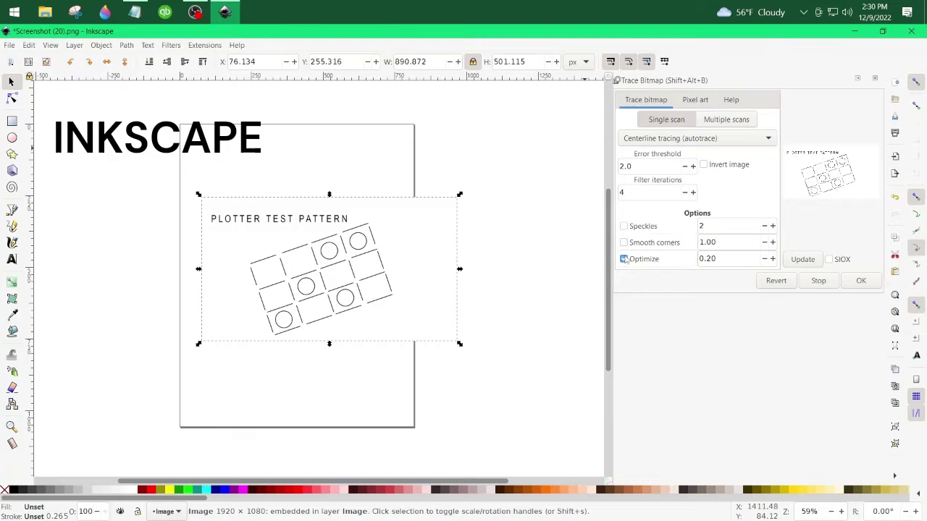
left_click(624, 259)
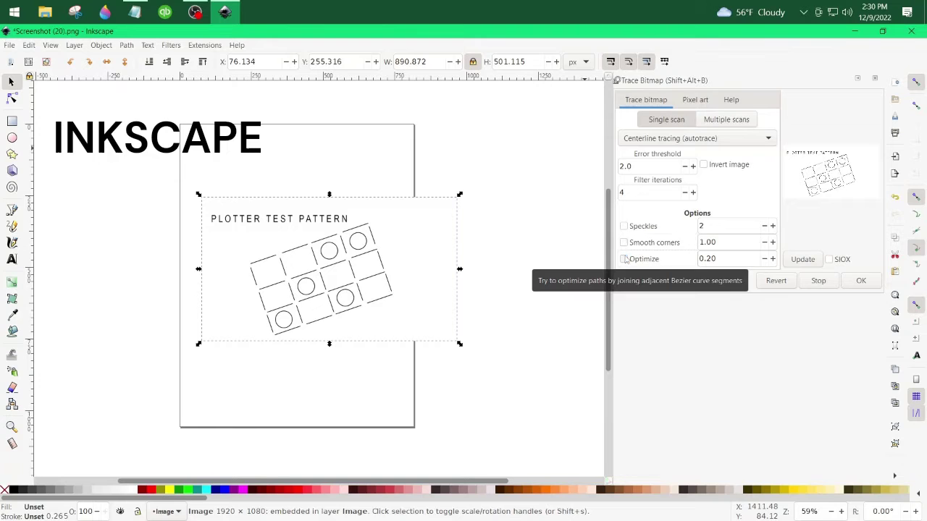
left_click(862, 280)
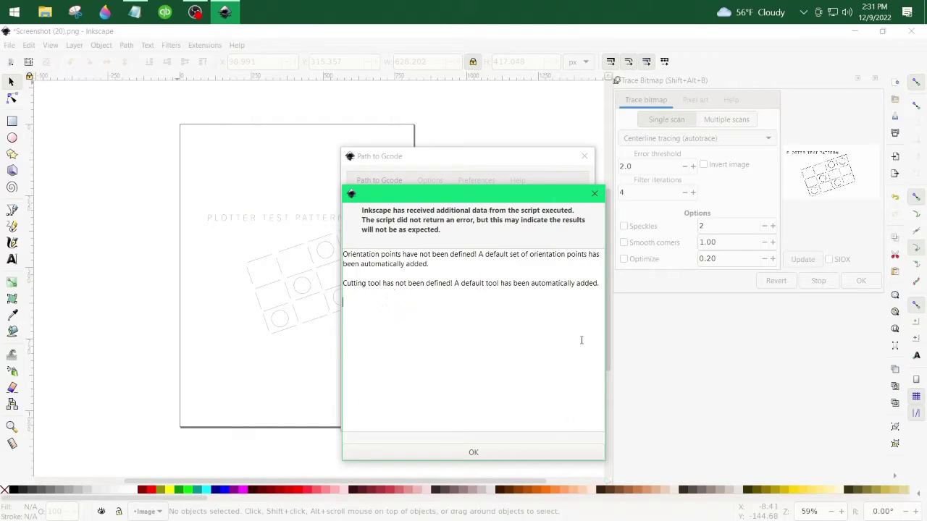
Dismiss the orientation-points and tool warning and close the Path to Gcode dialog.
left_click(530, 457)
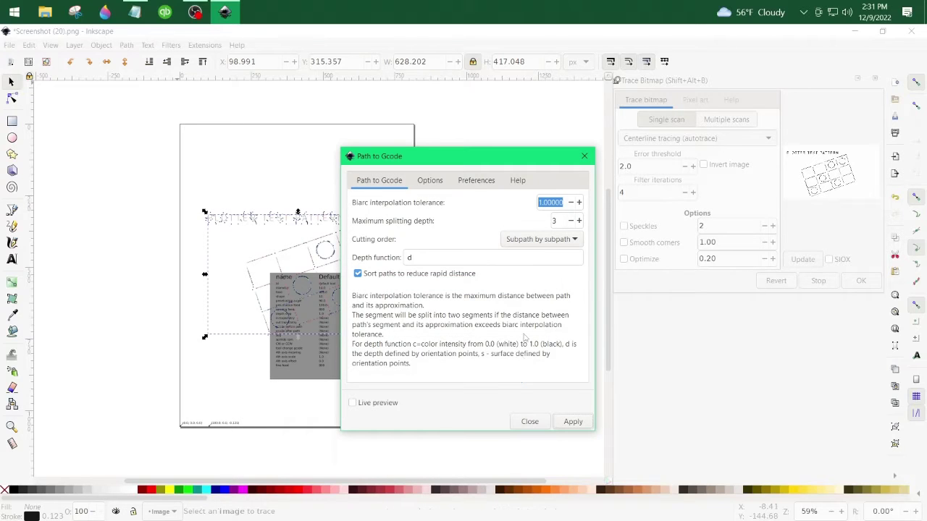
left_click(585, 157)
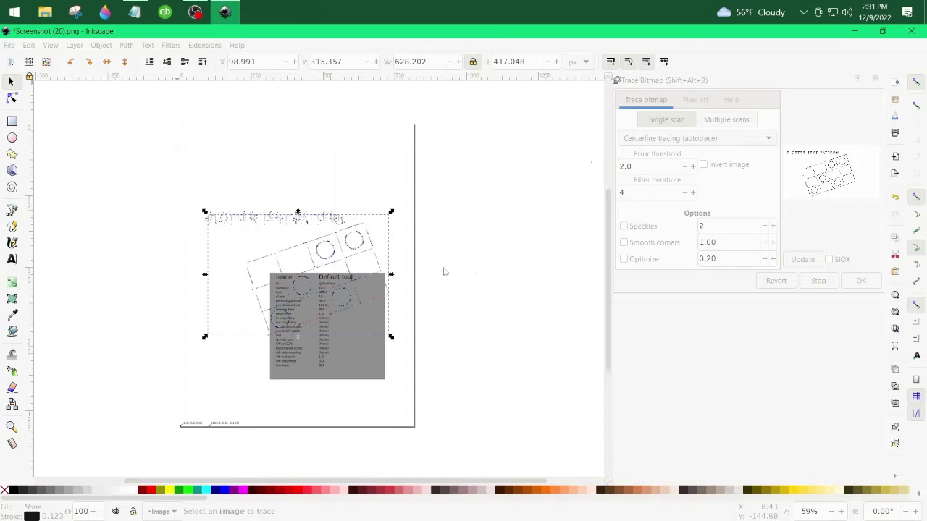
Move the tool table below the pattern and shift the toolpaths up-left off the original lines.
left_click_drag(361, 377, 364, 478)
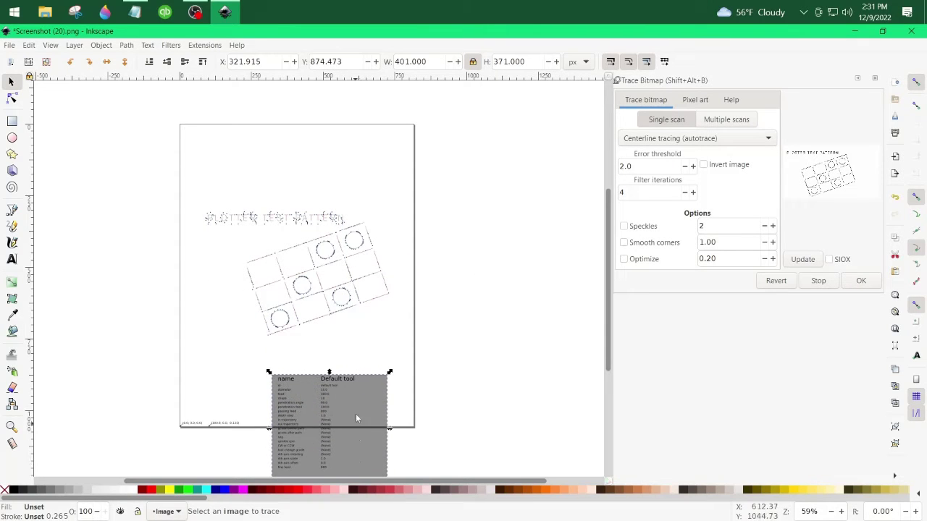
key("plus")
key("plus")
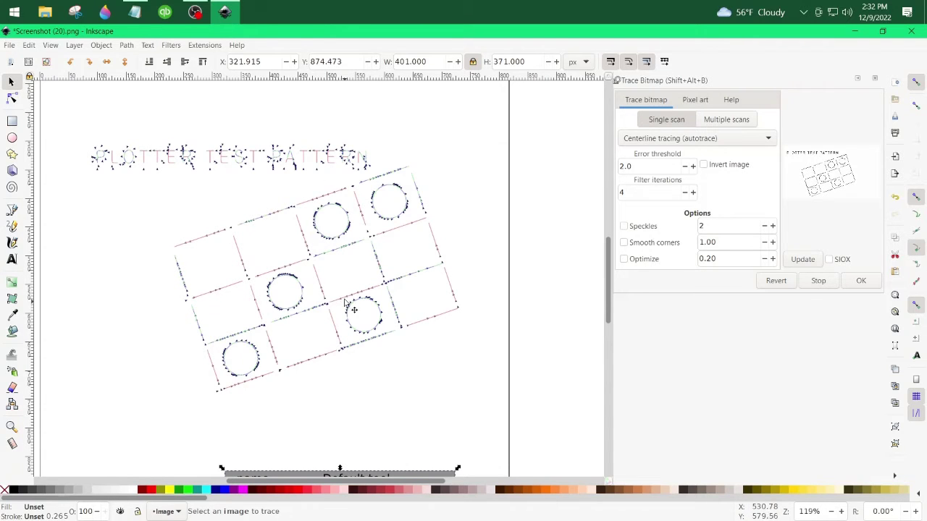
left_click_drag(342, 293, 344, 277)
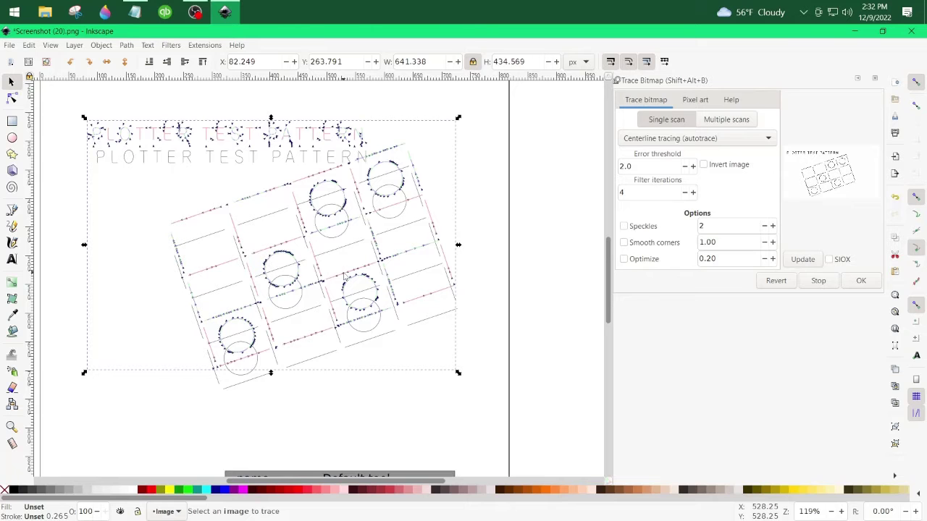
key("plus")
key("plus")
key("plus")
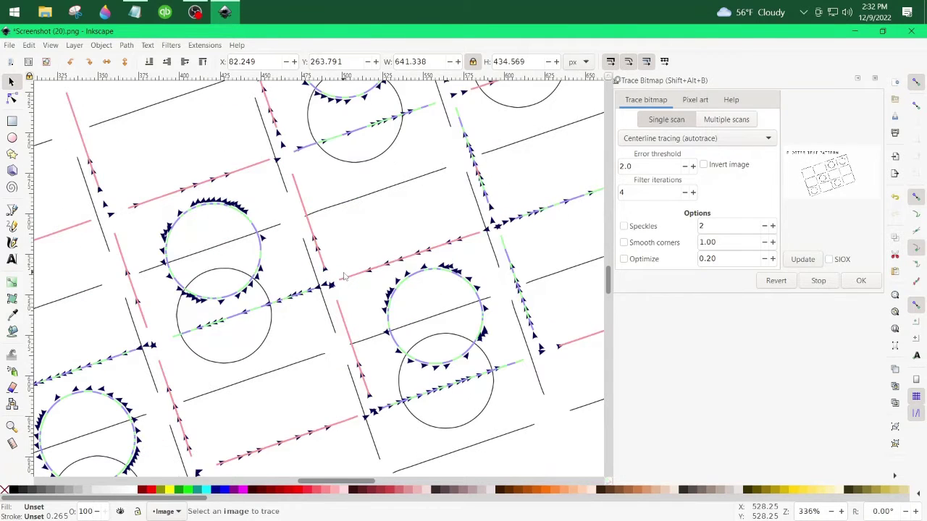
key("plus")
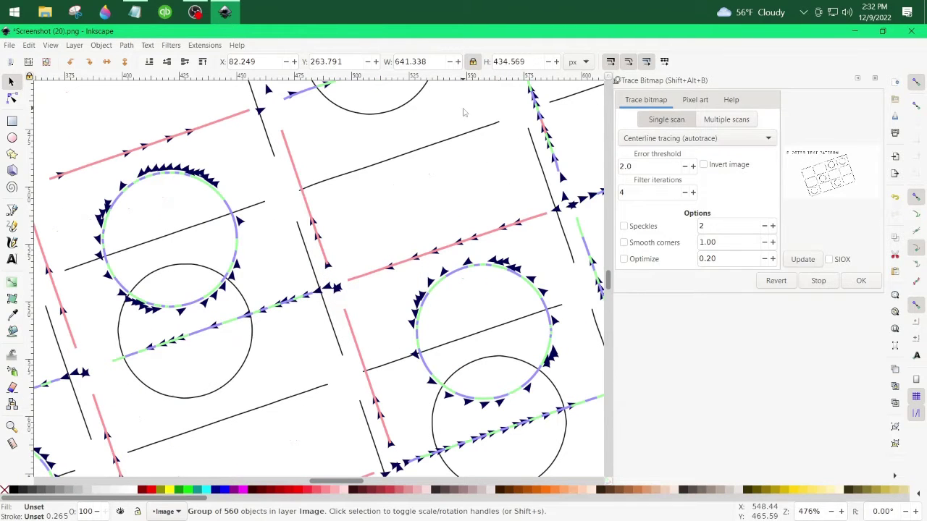